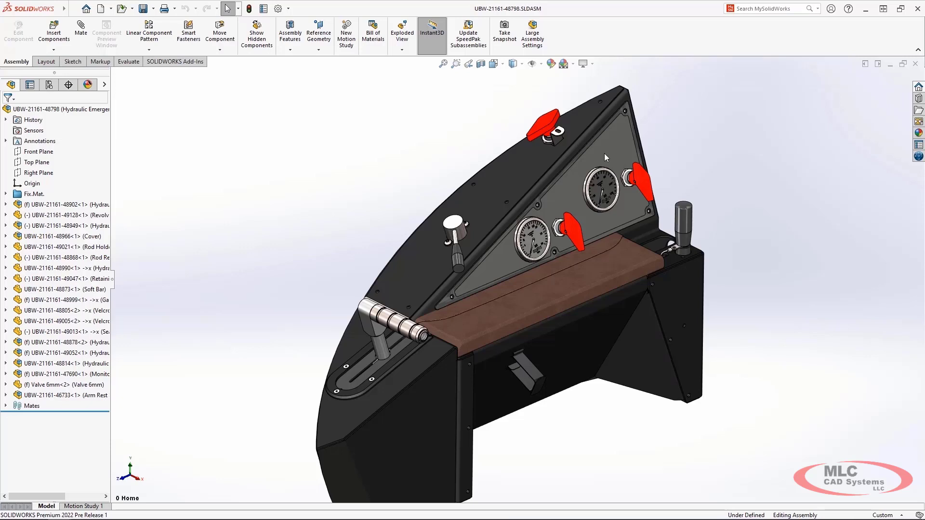
Open the 6 mm valve from the console as its own part and check its Solid Bodies list
click(540, 133)
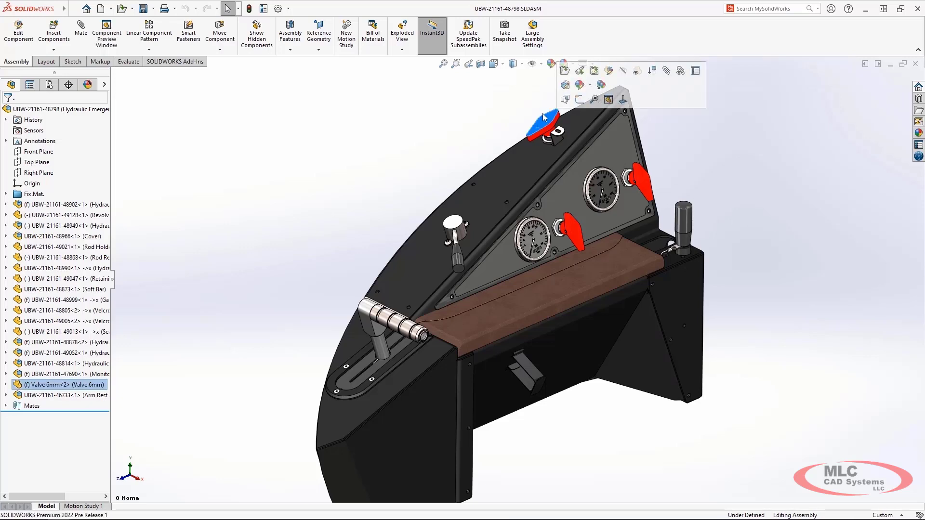
click(562, 83)
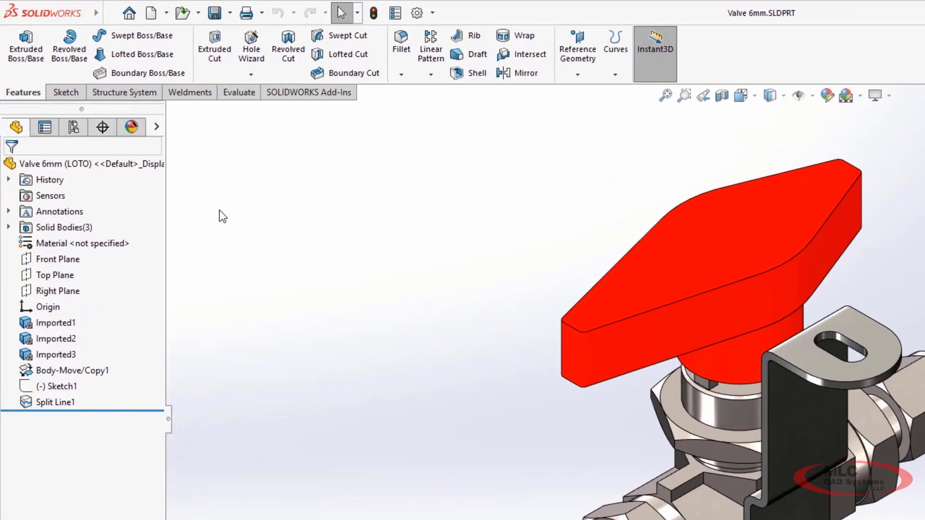
click(8, 227)
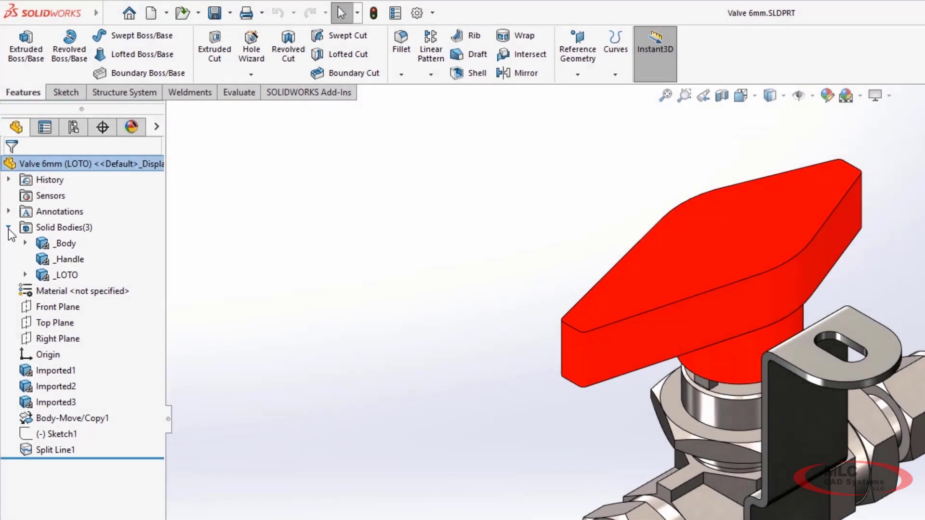
click(8, 227)
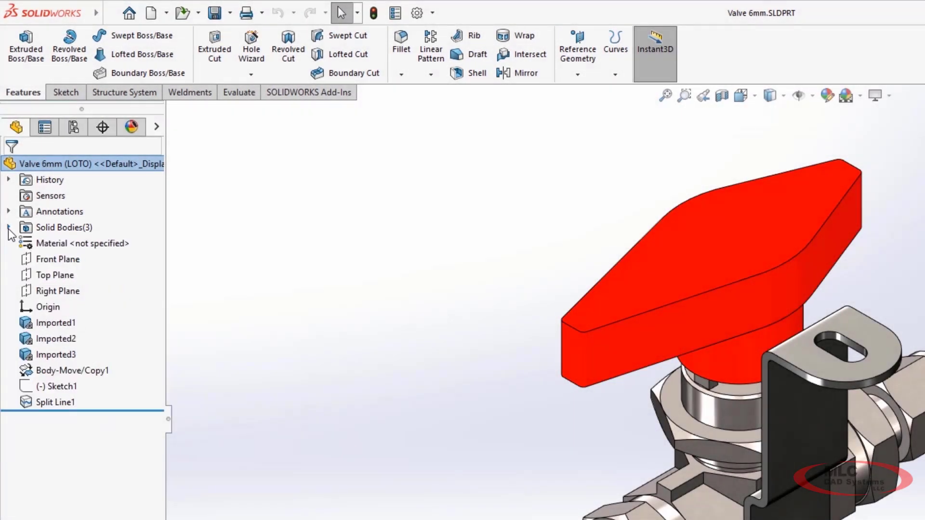
Chamfer the red handle's top edge by 2
click(647, 308)
text(2)
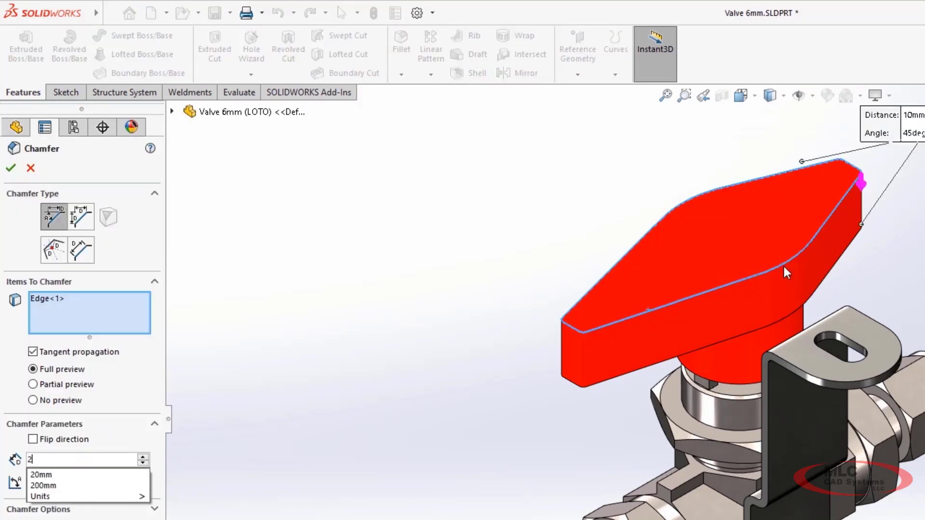
key(Return)
key(Return)
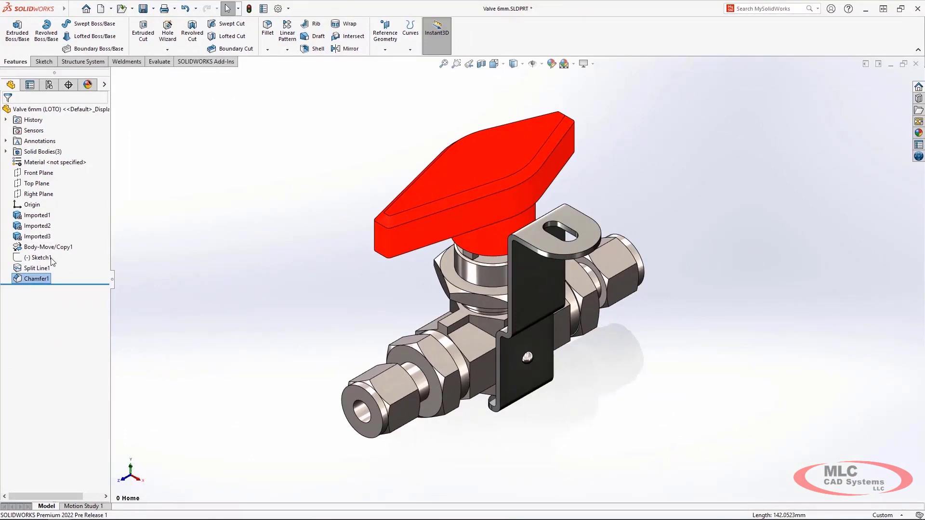
Extrude the S-shaped Sketch1 emblem 1 upward from the handle top
click(38, 257)
click(22, 50)
text(1)
key(Return)
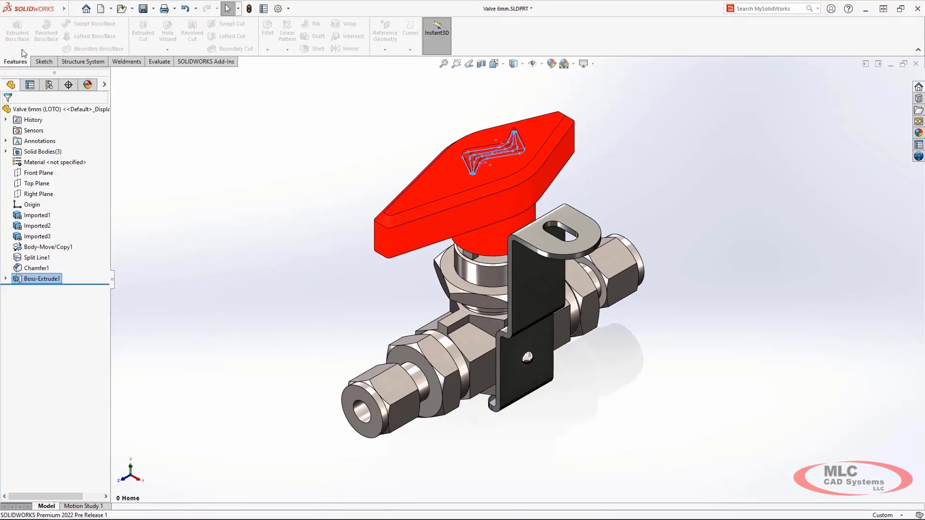
Add a reference plane offset 5 above the handle's top face
click(447, 176)
click(392, 50)
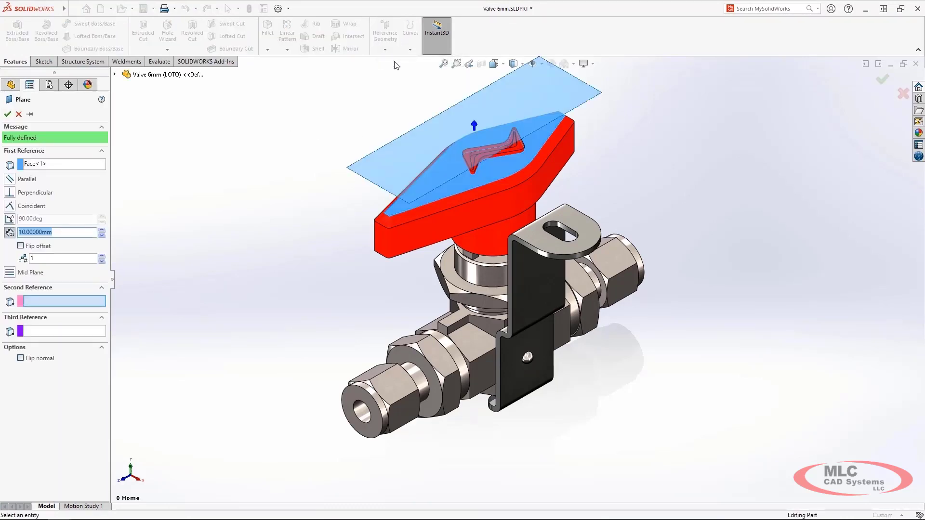
text(5)
key(Return)
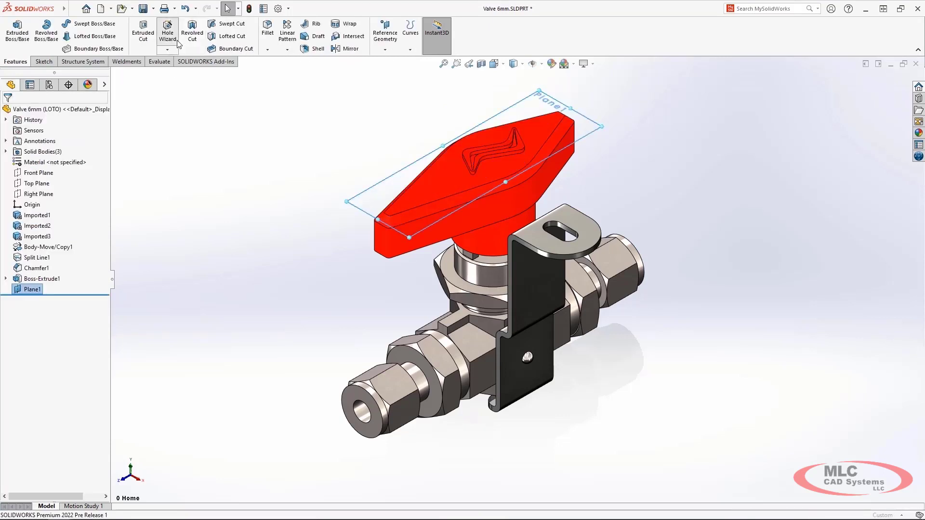
Cut a Ø5.0 dowel slot into the handle face, turned to run along its length
click(167, 31)
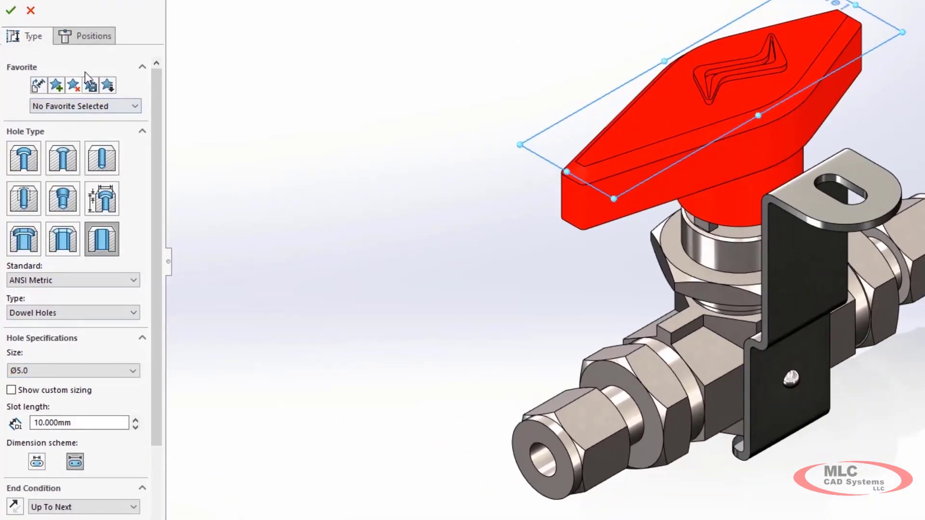
click(100, 41)
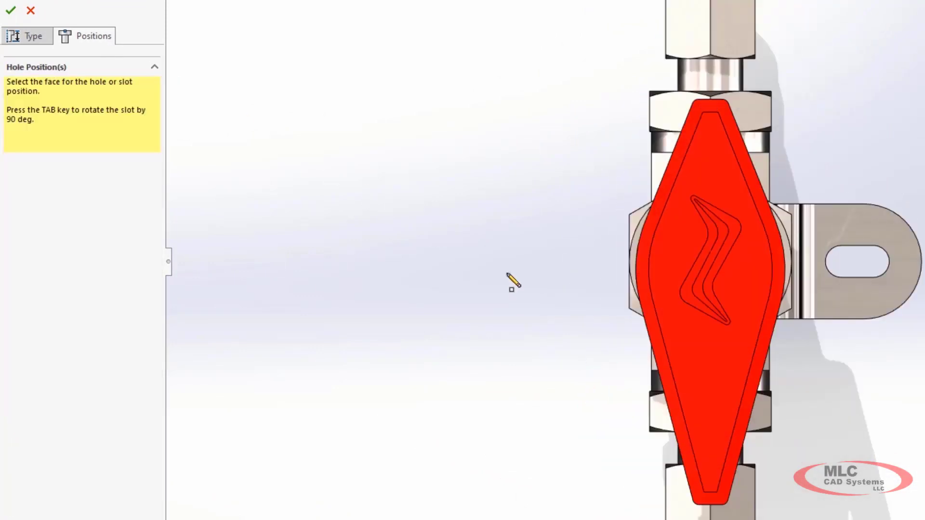
click(710, 386)
key(Tab)
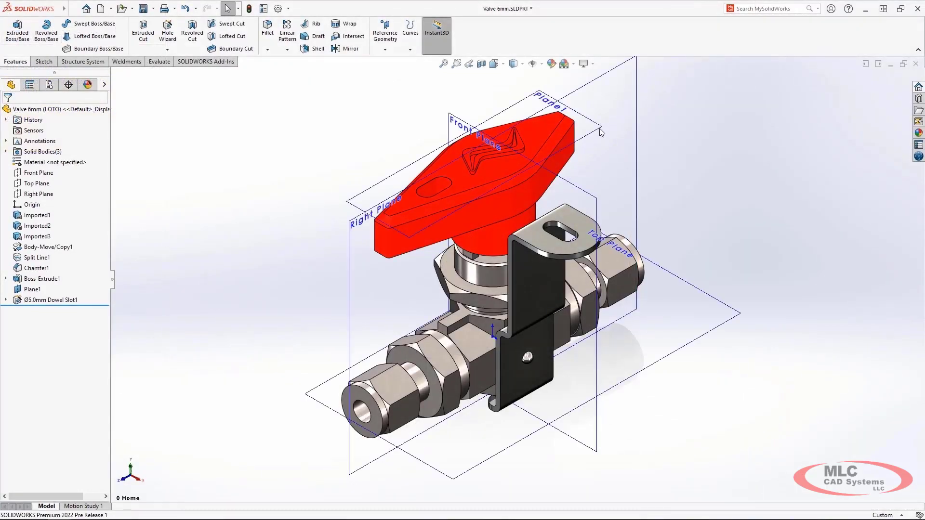
Create Plane2 offset from Plane1 and split the handle's side faces with it
click(601, 132)
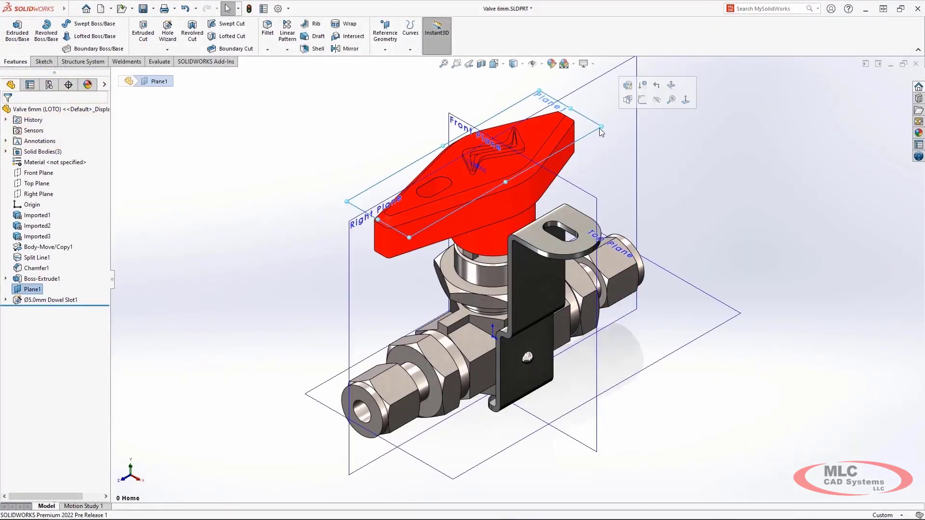
ctrl+drag(601, 131, 597, 164)
key(s)
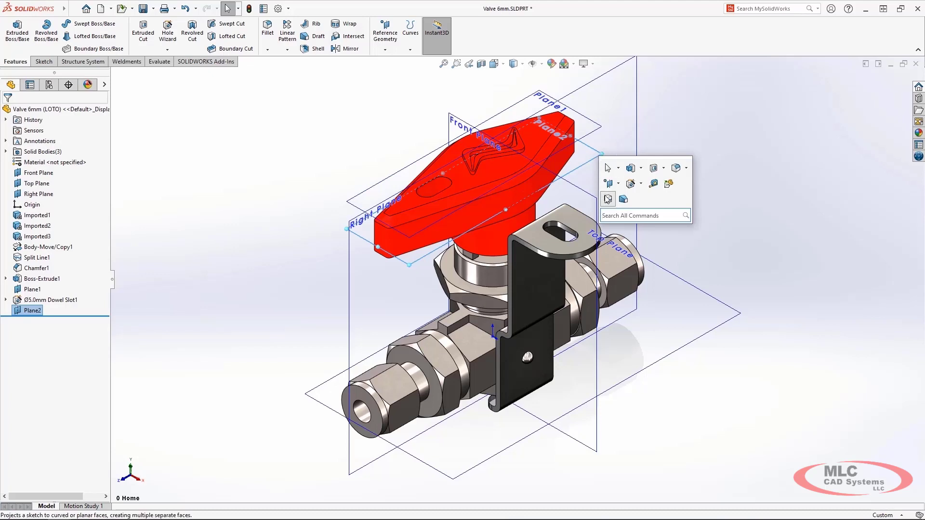
click(608, 199)
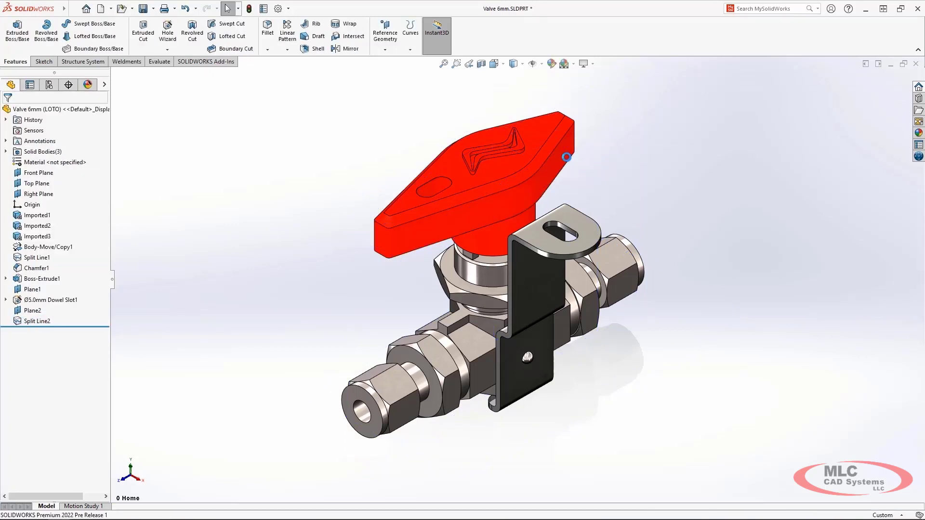
Draft the handle sides 6° and 3° from the split-line parting edge, pulling from the top face
key(s)
click(594, 197)
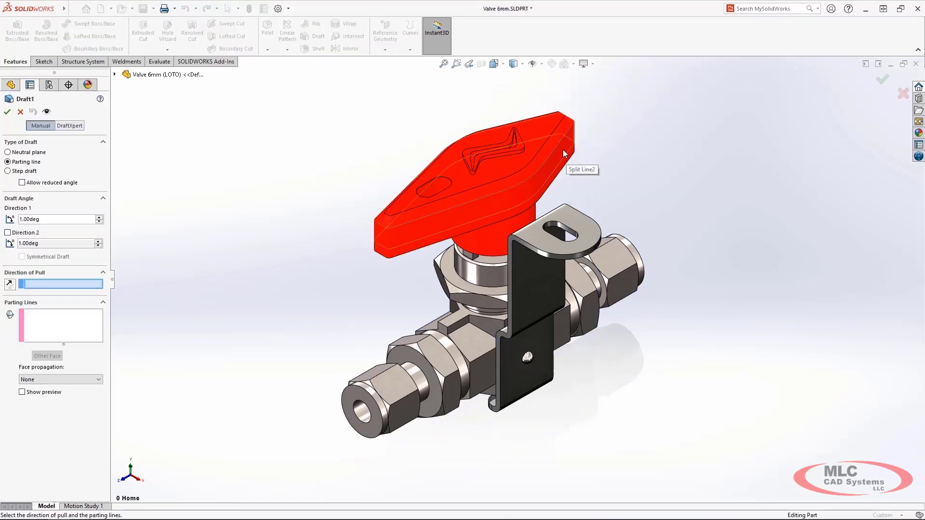
click(549, 134)
click(566, 161)
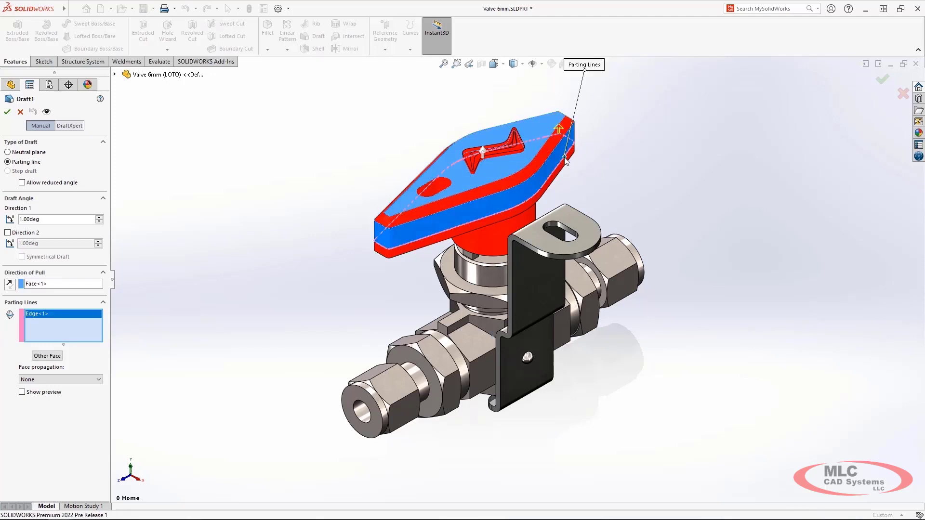
click(99, 217)
click(99, 216)
click(100, 217)
click(33, 233)
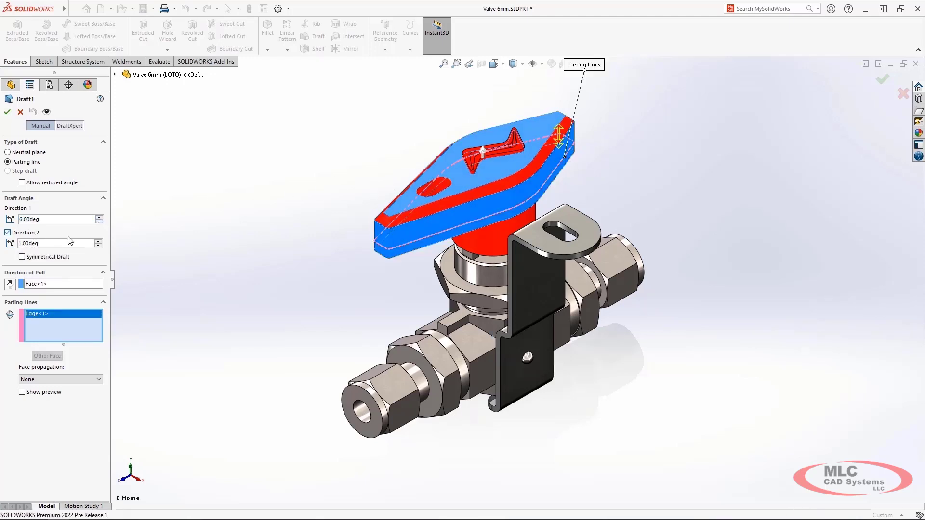
click(99, 241)
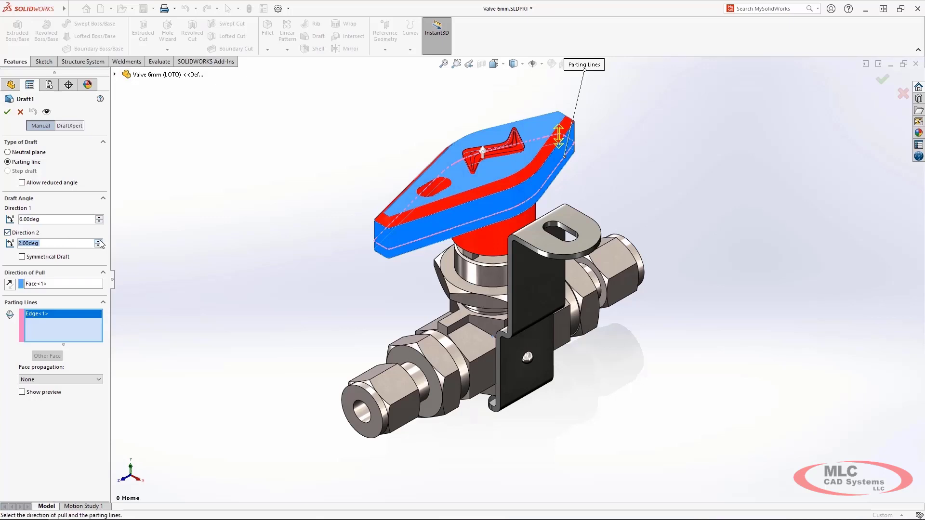
click(8, 112)
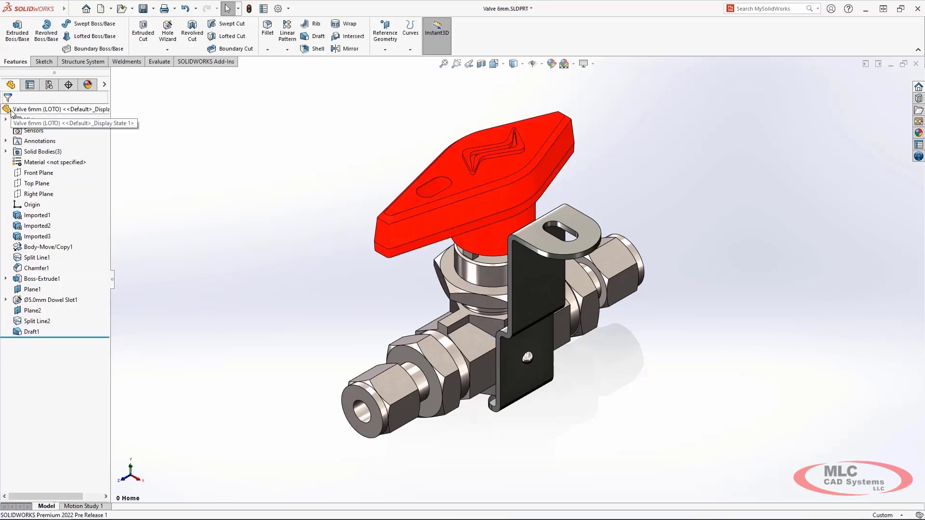
Save the three solid bodies as separate parts _Handle, _LOTO and _Body
right_click(53, 152)
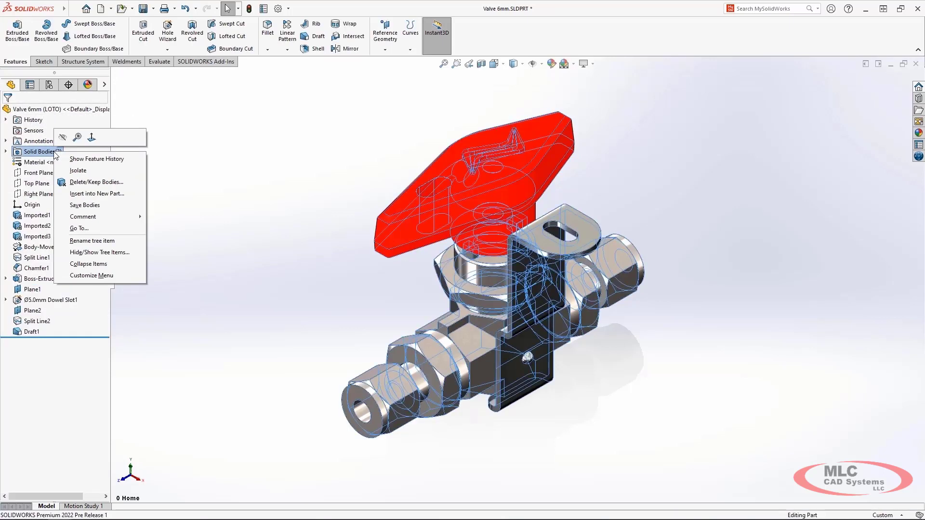
click(136, 209)
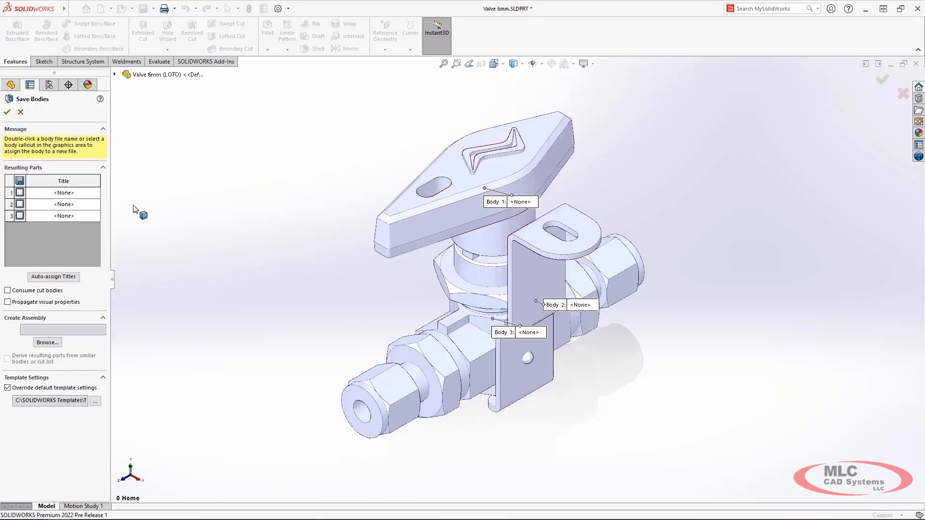
click(7, 112)
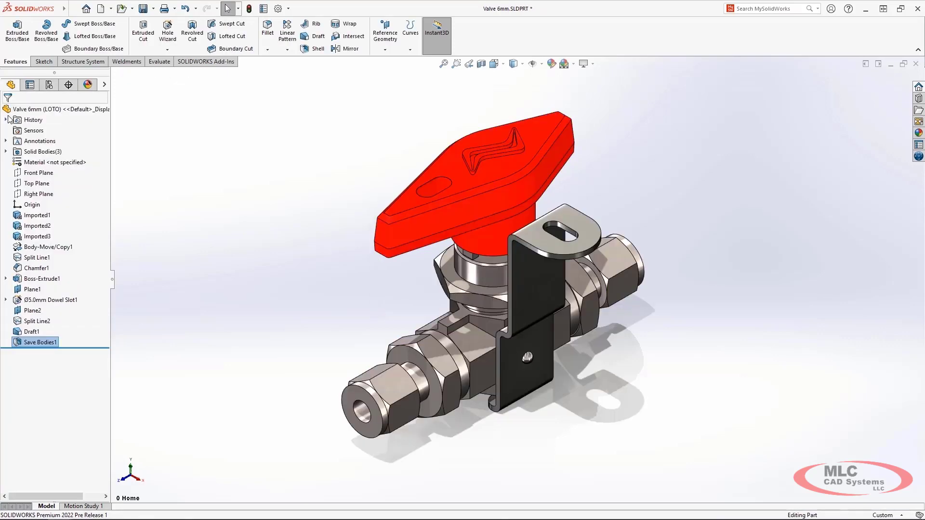
Pack and Go the valve and handle part files into a zip archive
click(73, 8)
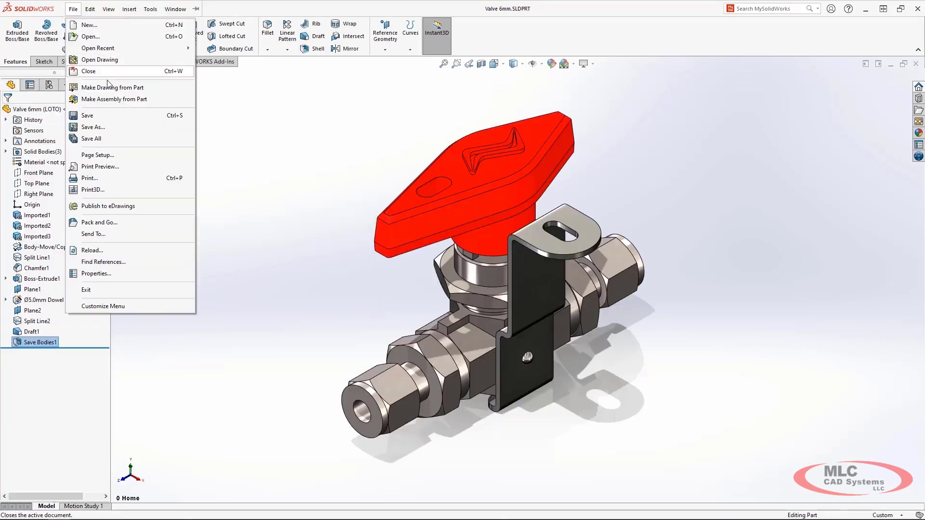
click(153, 223)
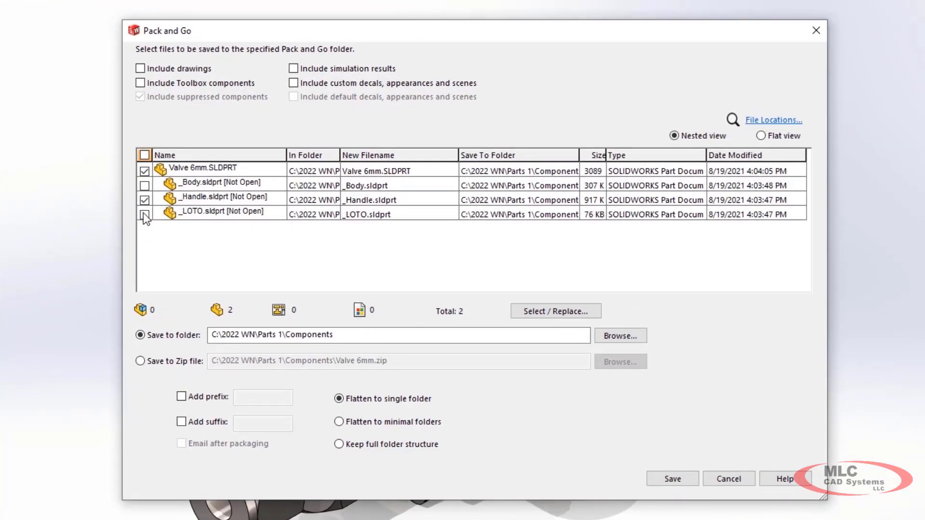
click(145, 362)
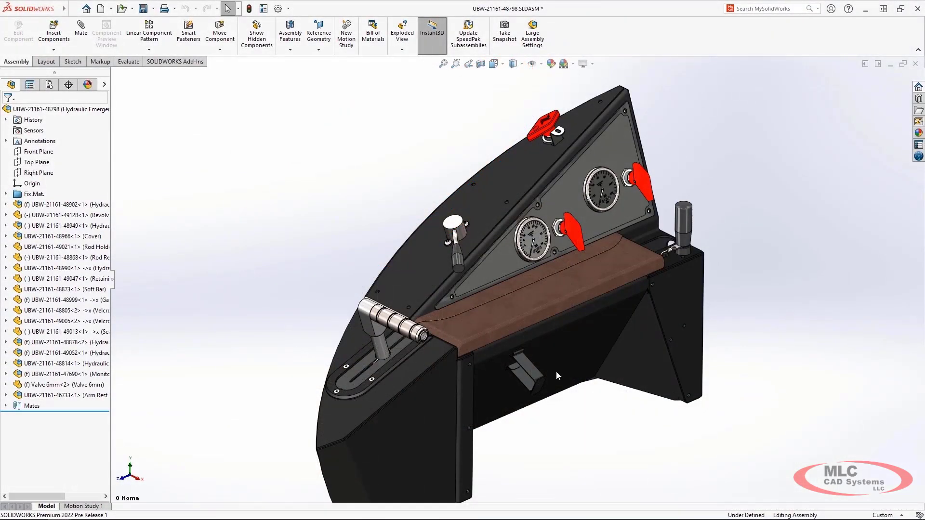
Open the handle subassembly and section it along the Top Plane
click(398, 332)
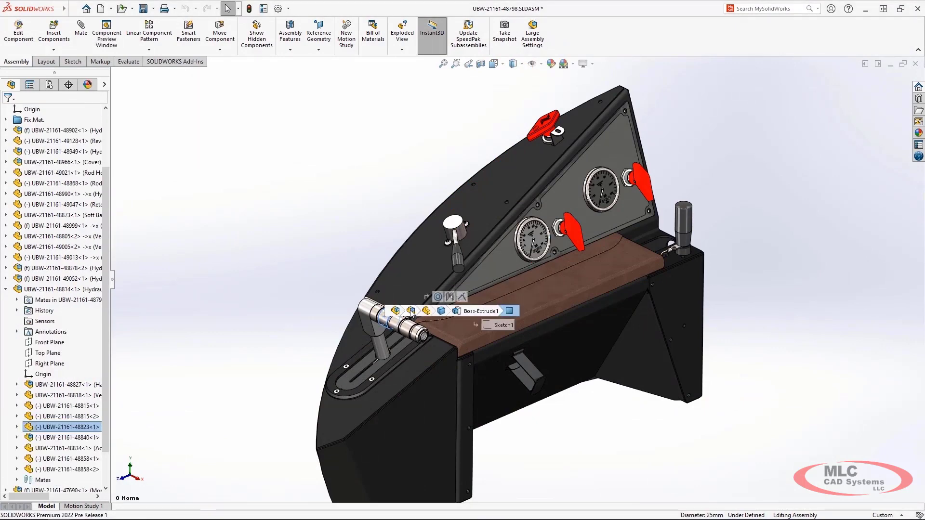
click(425, 281)
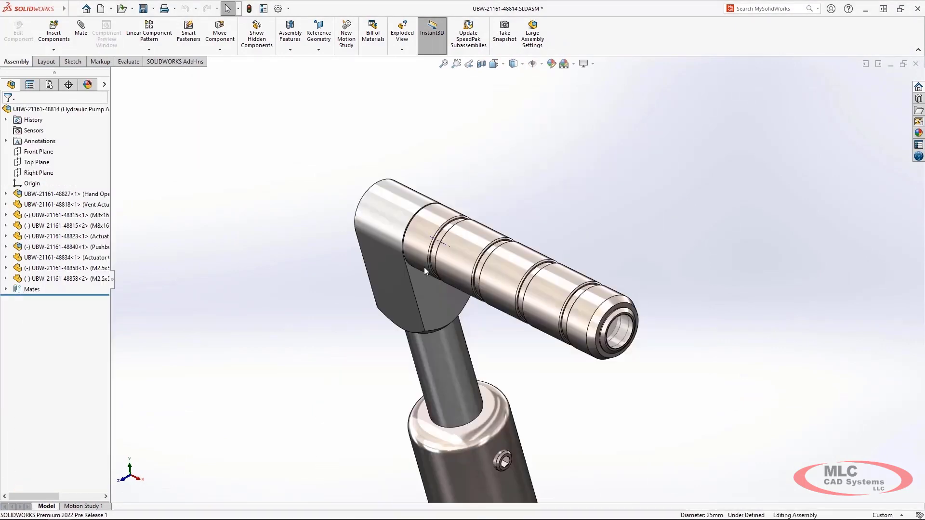
click(480, 64)
click(37, 305)
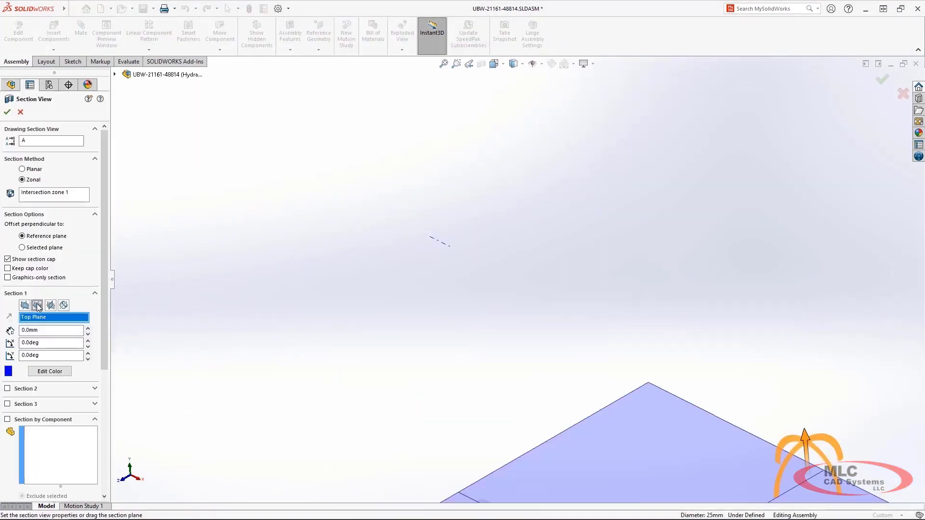
mouse_move(802, 439)
mouse_down()
mouse_move(599, 160)
mouse_move(578, 200)
mouse_up()
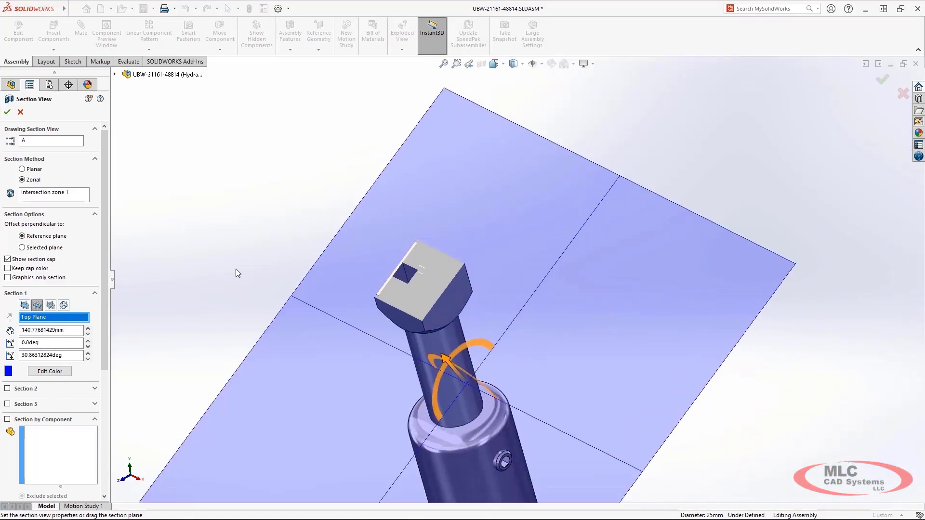
Switch the section to a user-defined plane on the handle face, rotated about 65°
click(63, 307)
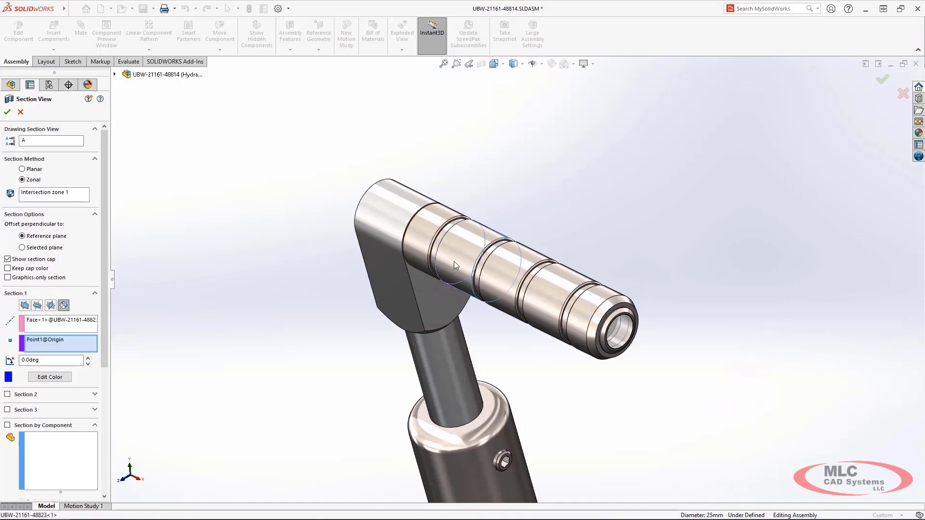
click(454, 261)
drag(453, 264, 460, 245)
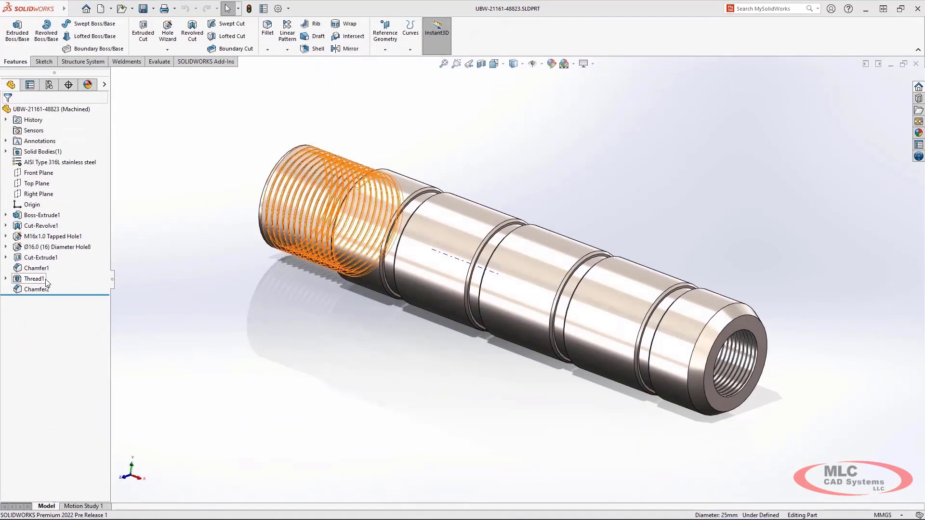
Suppress Thread1 and start a Stud Wizard thread on the shaft's front circular edge
click(35, 279)
click(61, 255)
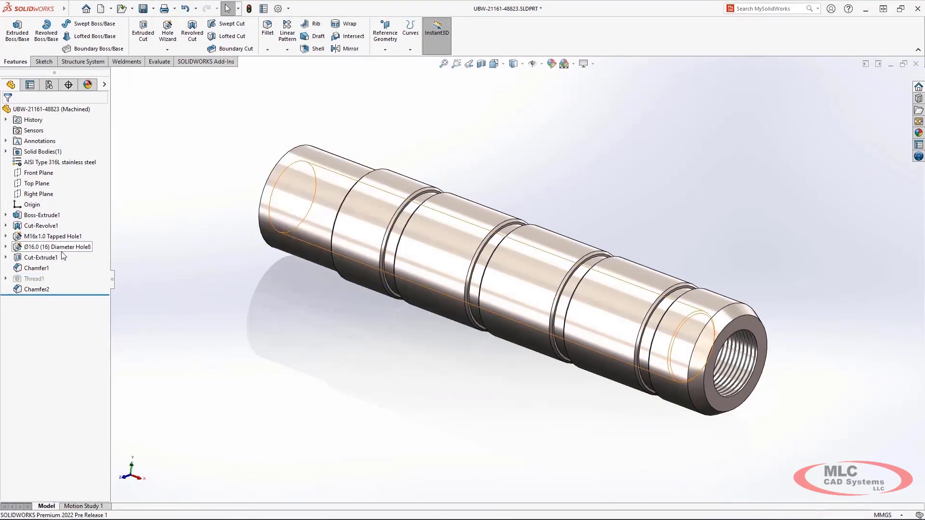
click(167, 49)
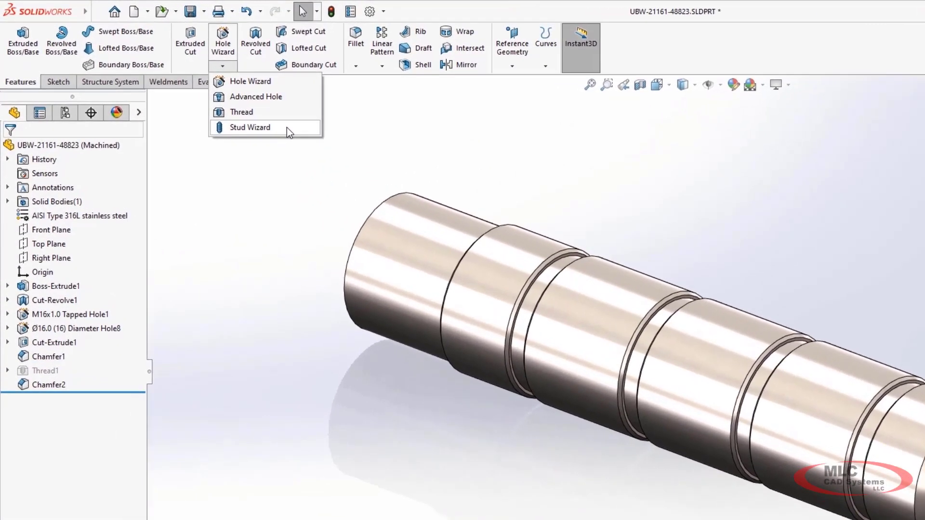
click(234, 106)
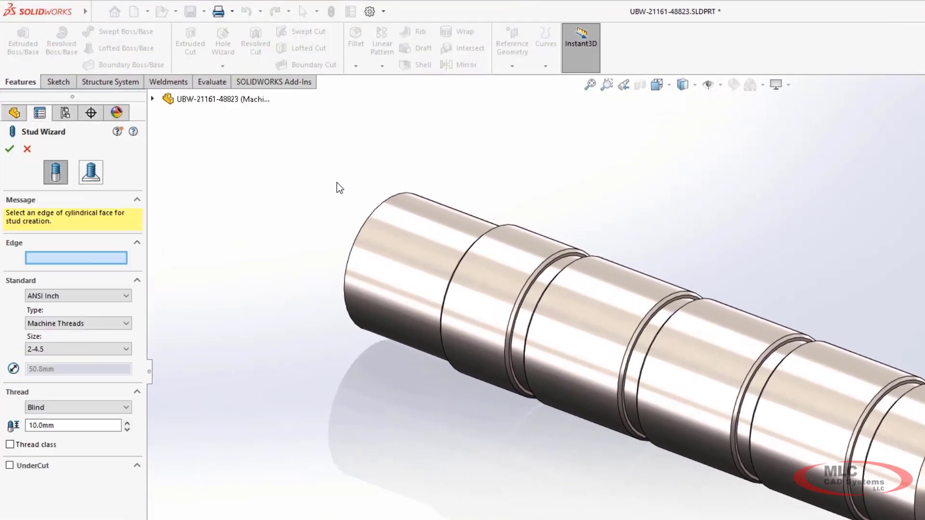
click(365, 222)
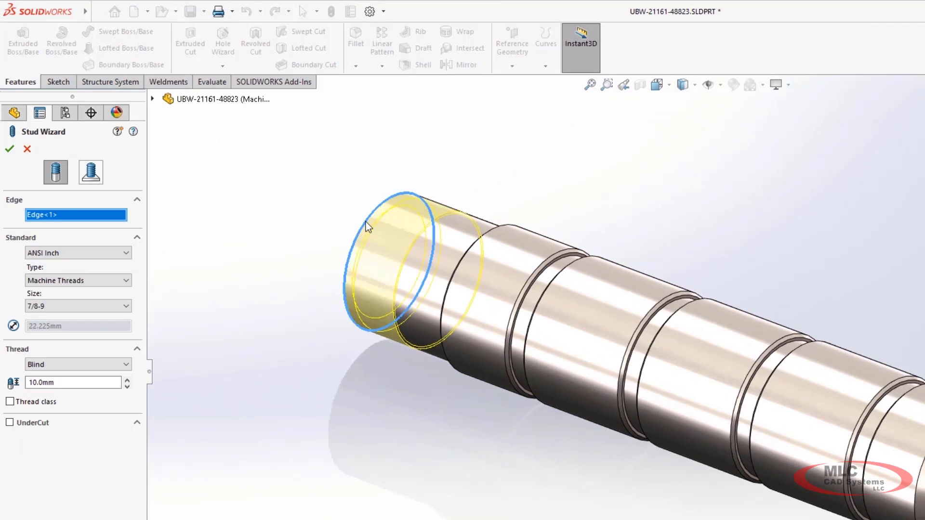
Make the stud an ANSI Metric M22x1.5 thread, Up to Next, with an undercut
click(120, 255)
click(120, 307)
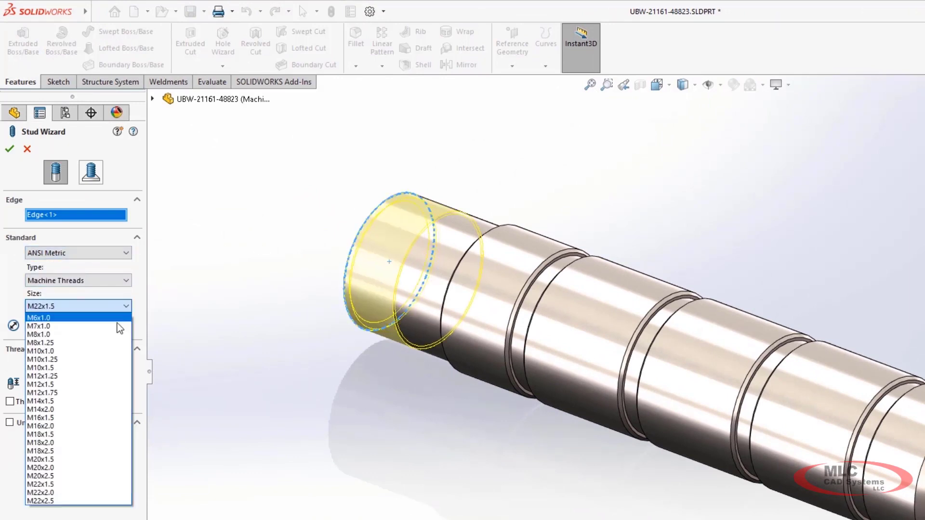
click(102, 483)
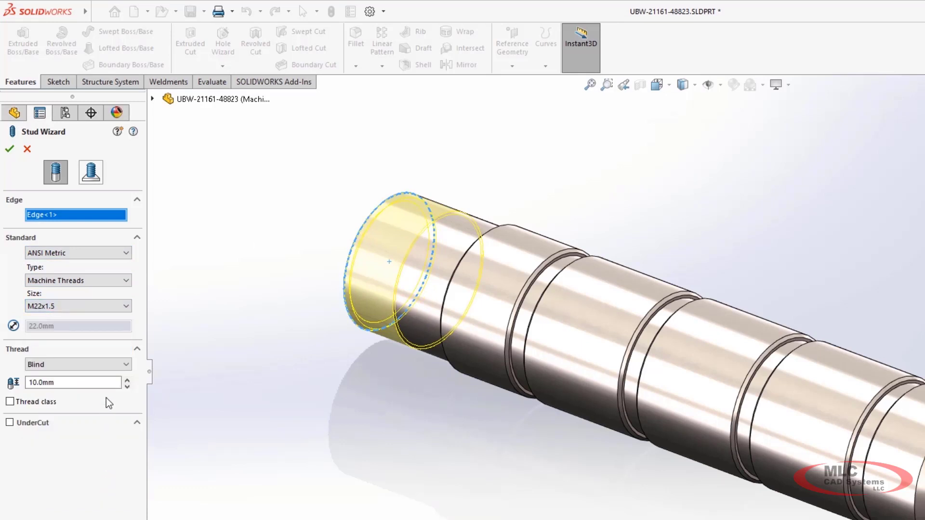
click(109, 364)
click(53, 384)
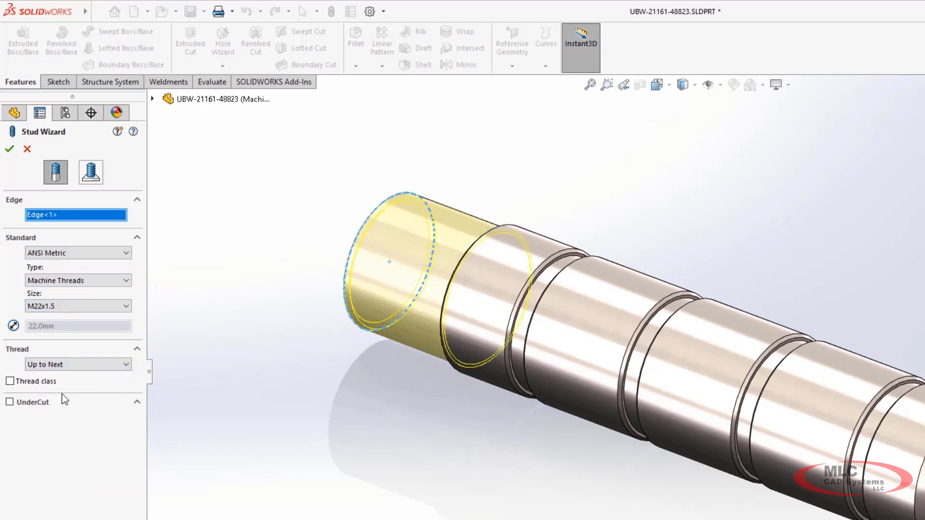
click(9, 402)
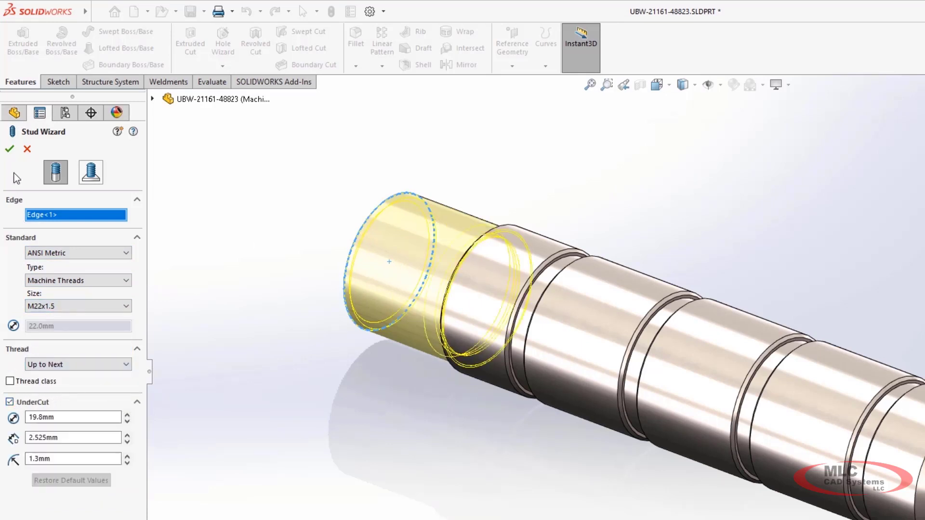
click(9, 149)
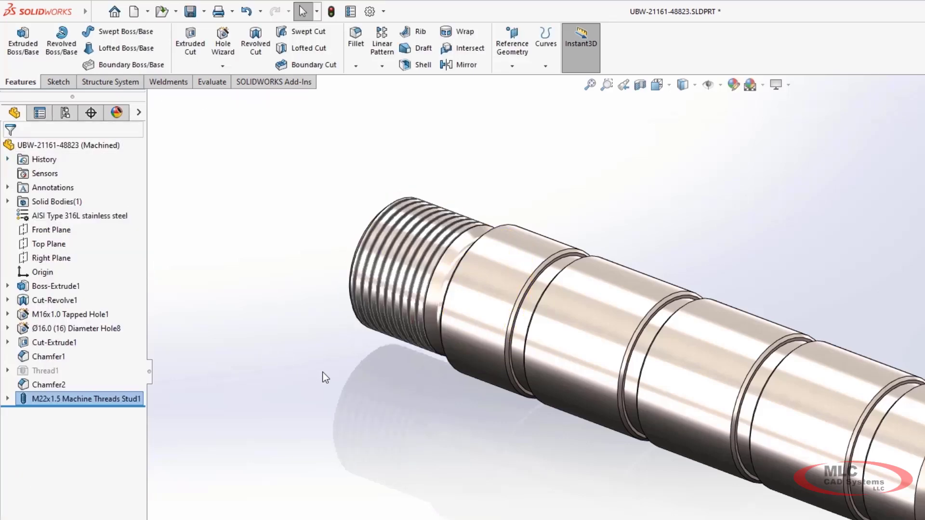
middle_drag(322, 372, 319, 375)
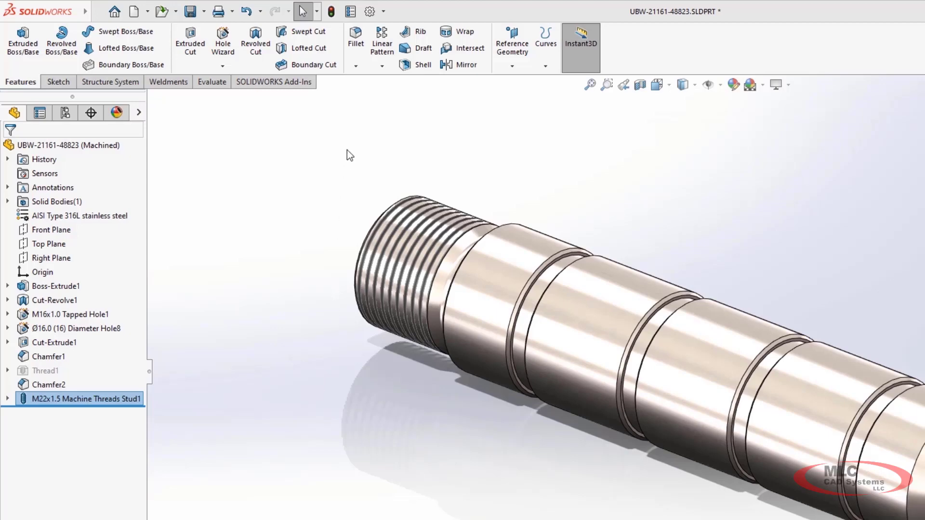
Add a Description property 'Actuator Handle' applied to all configurations
click(351, 16)
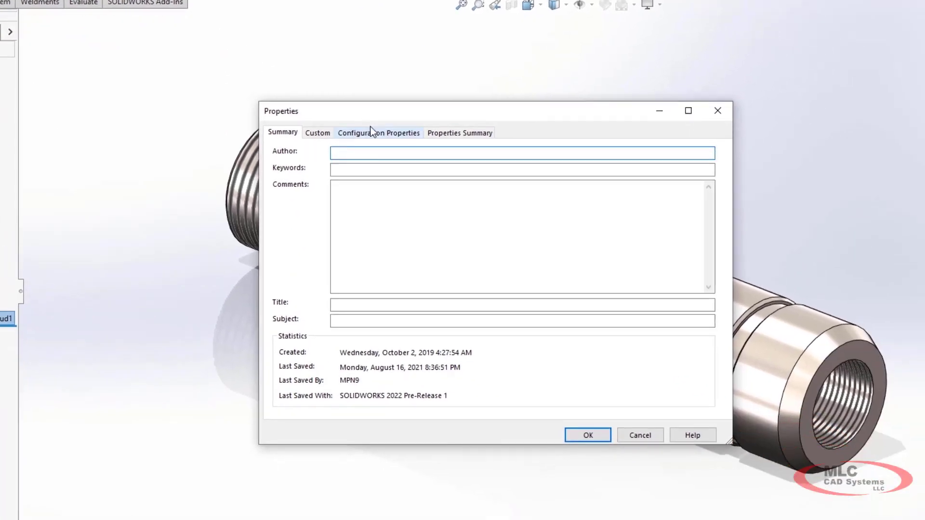
click(348, 115)
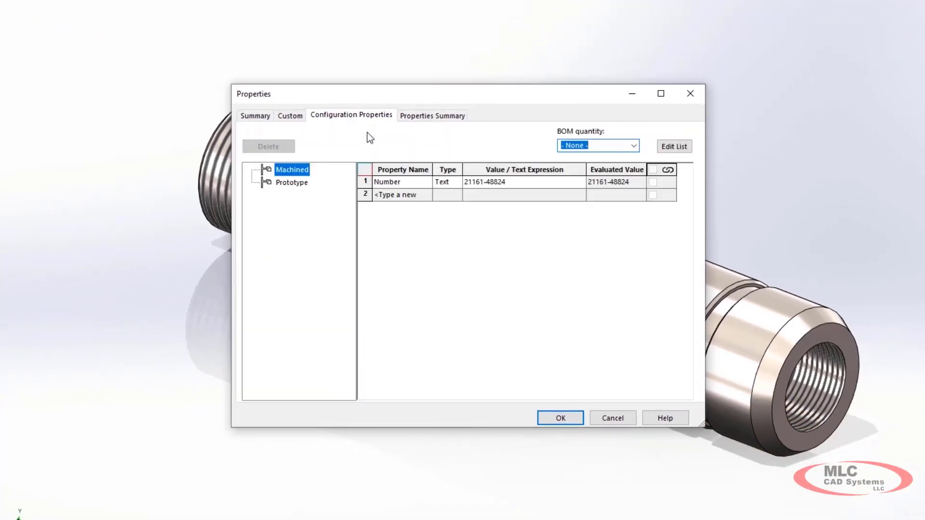
click(425, 195)
click(417, 208)
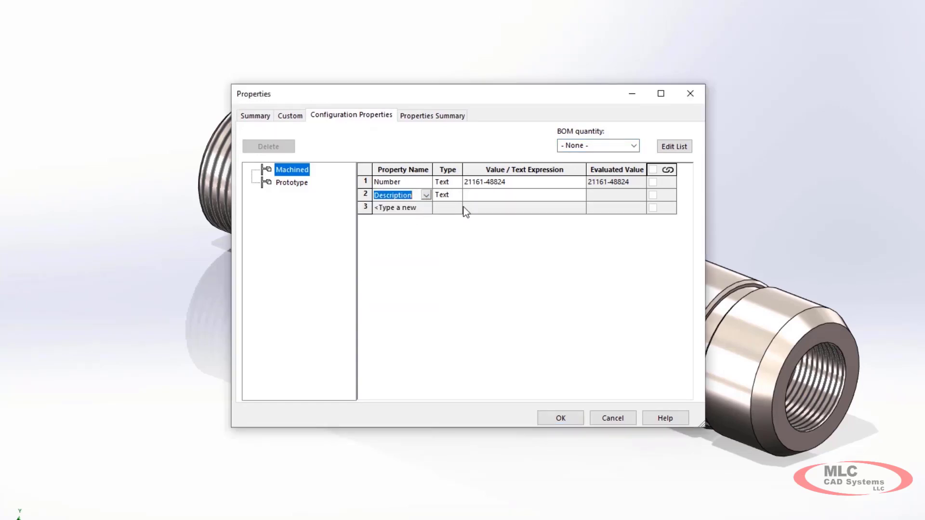
click(487, 196)
text(Actuator Handle)
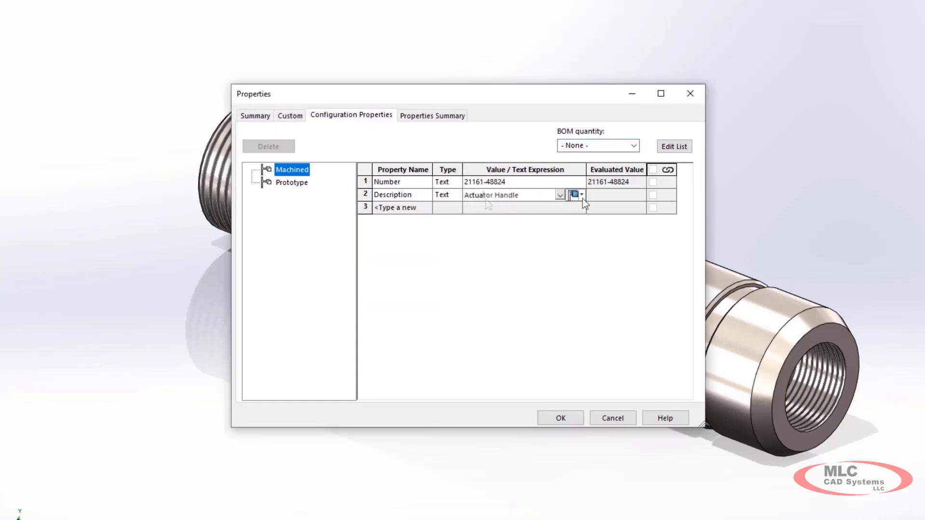
click(582, 198)
click(597, 230)
click(430, 214)
click(406, 252)
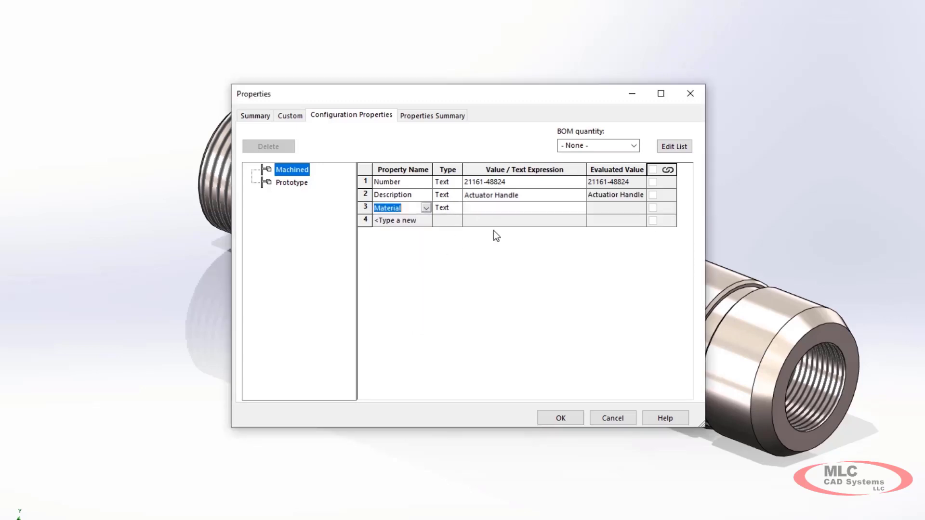
click(562, 211)
click(562, 215)
click(582, 208)
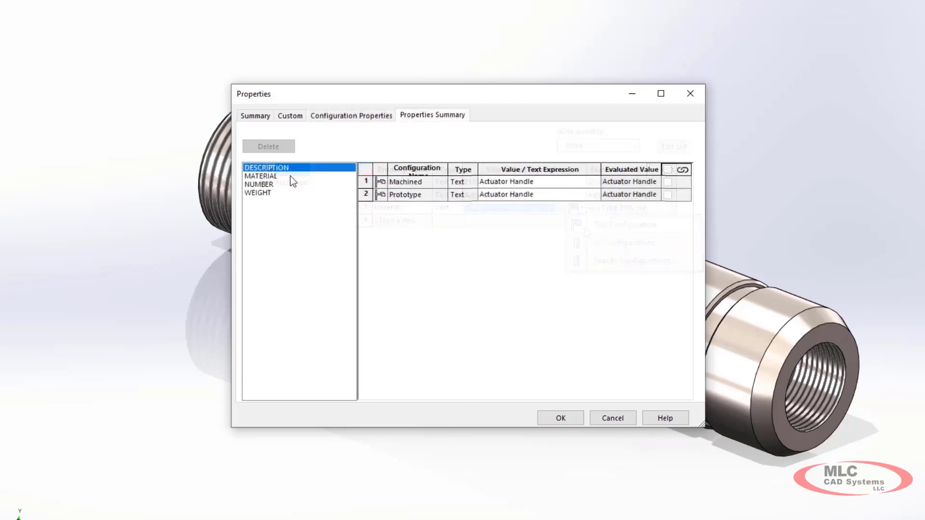
click(292, 186)
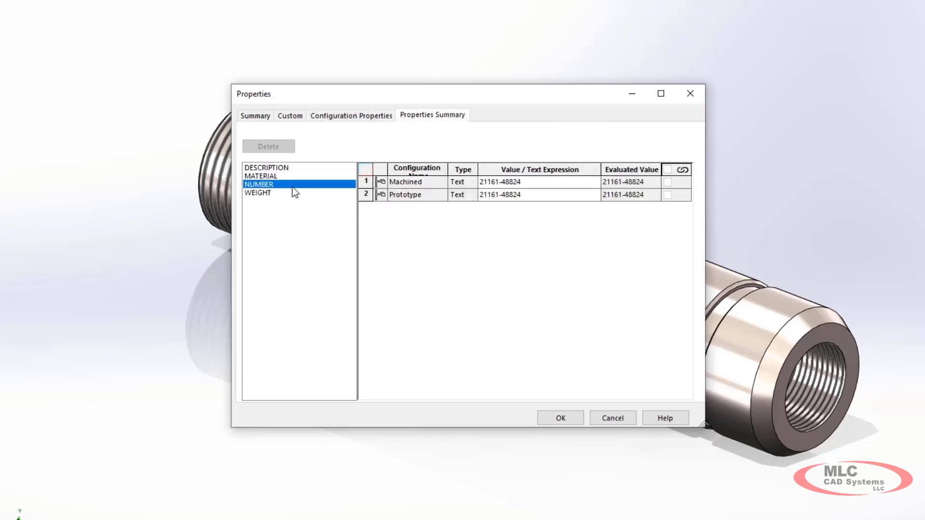
click(537, 197)
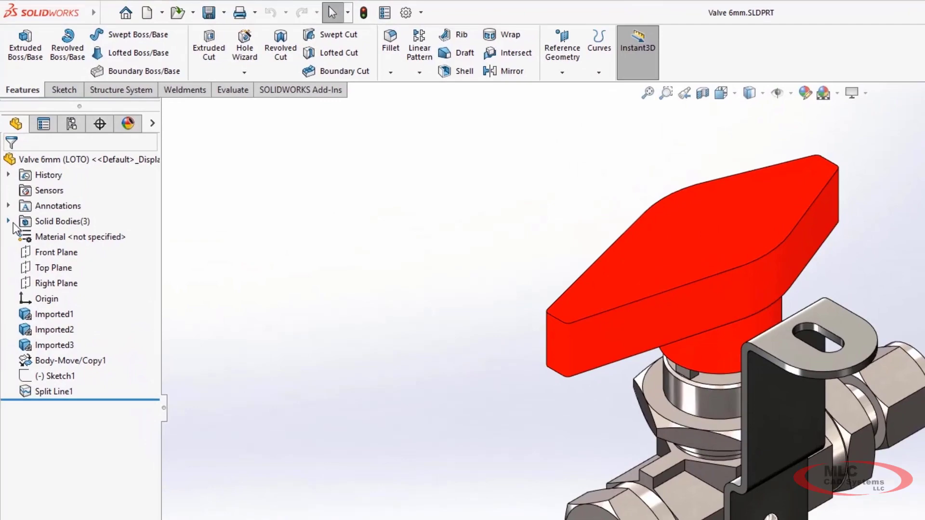
Review the valve's solid bodies, the section plane, and the threaded shaft
click(8, 221)
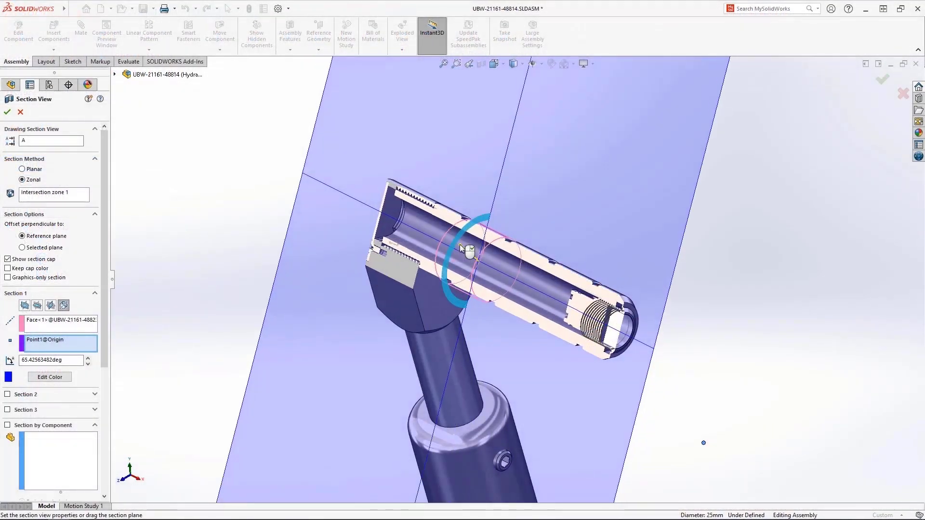
click(462, 250)
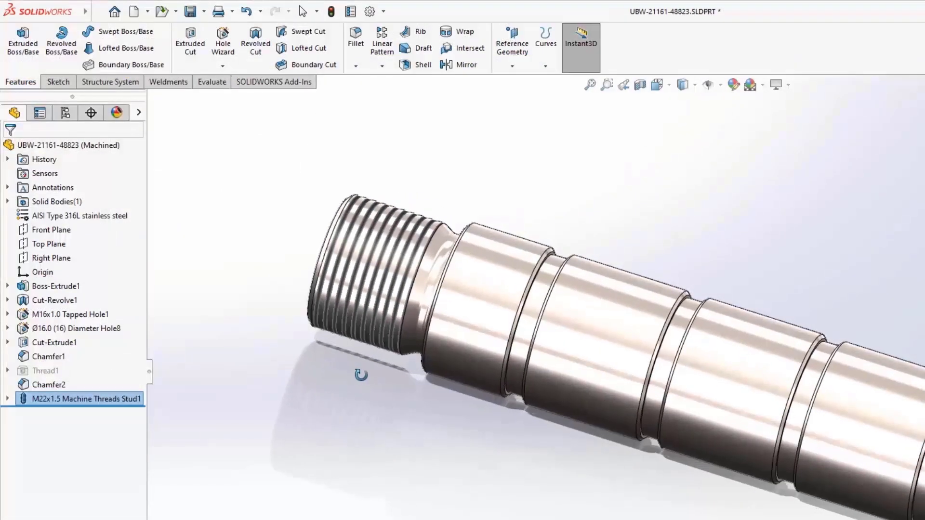
middle_drag(361, 374, 319, 375)
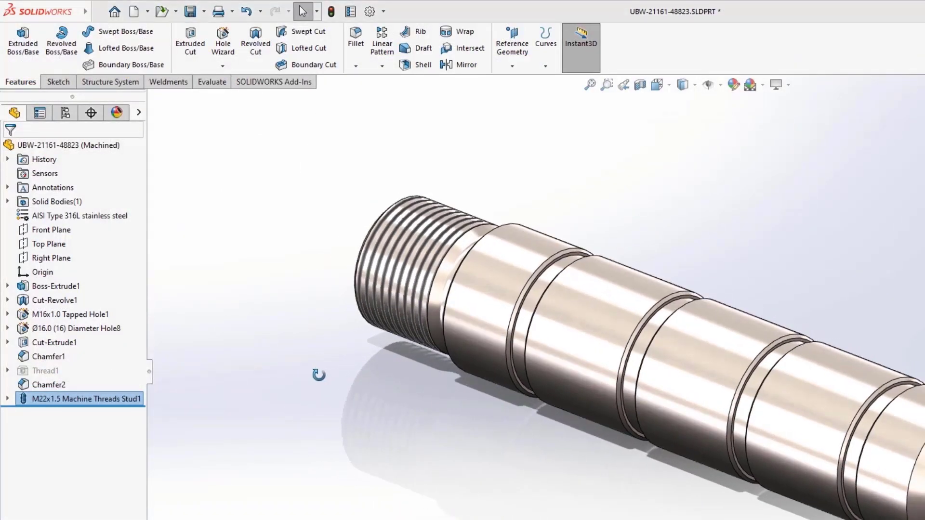